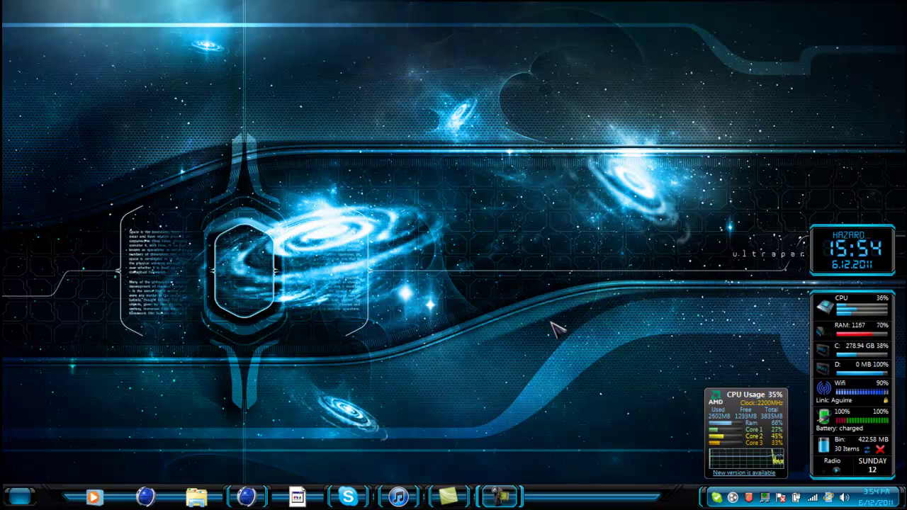
# Step: Show the desktop icons and point out the hazard4d floor & scene kit.lib4d file
pyautogui.doubleClick(488, 306)
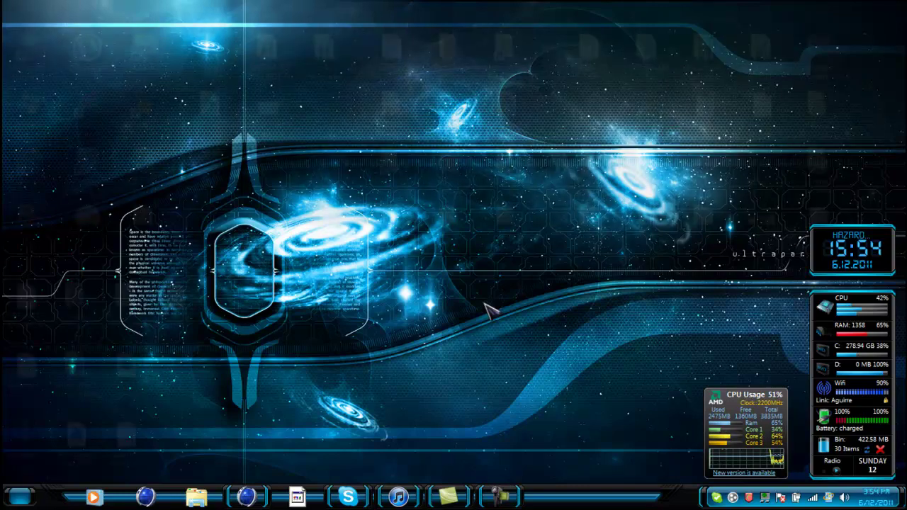
pyautogui.moveTo(175, 298)
pyautogui.mouseDown()
pyautogui.moveTo(227, 298)
pyautogui.moveTo(189, 302)
pyautogui.mouseUp()
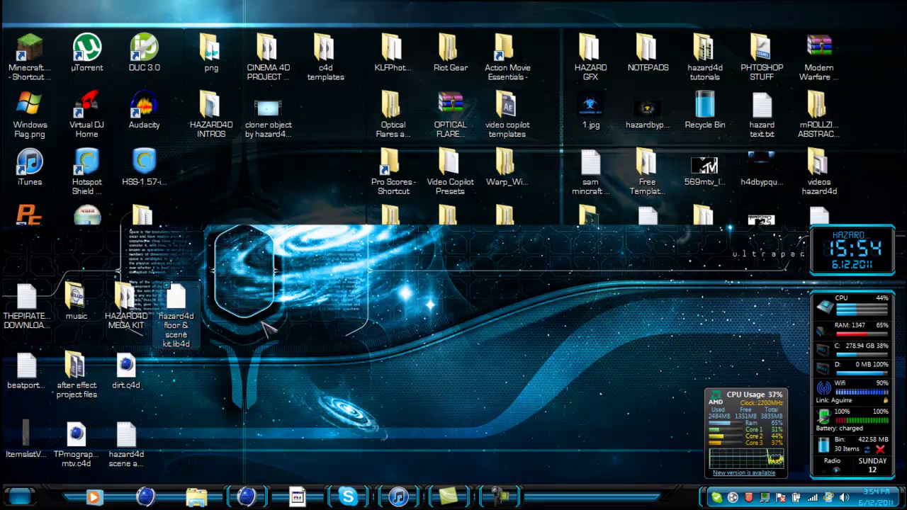
pyautogui.click(263, 323)
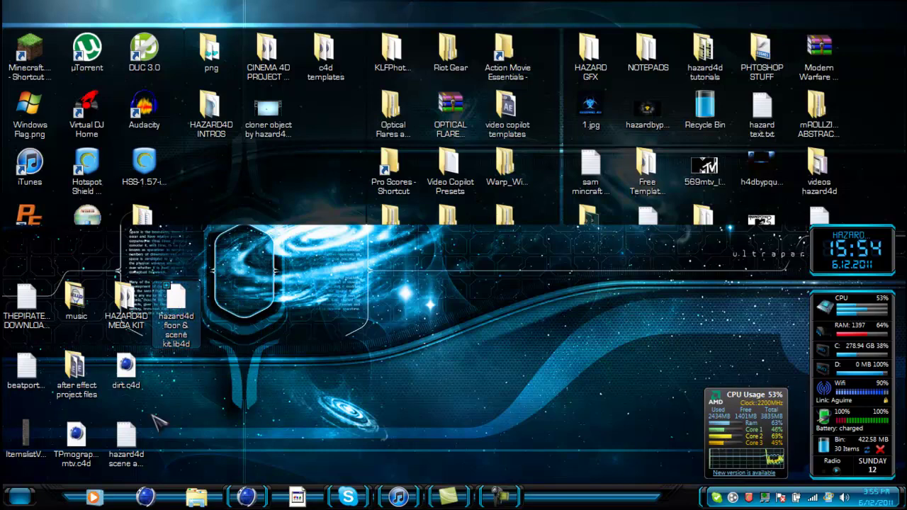
# Step: View the library\browser folder inside Maxon Cinema 4D R12.021\CINEMA 4D R12 on drive C, then close the window
pyautogui.click(20, 498)
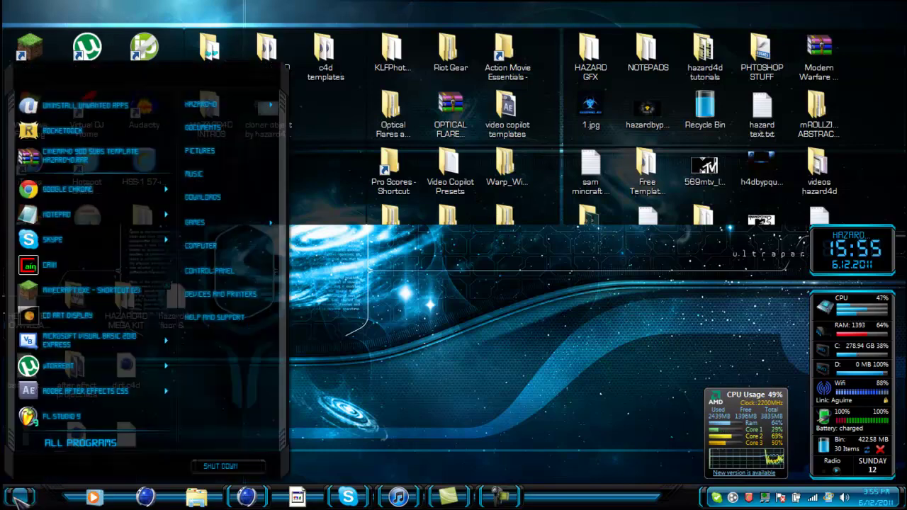
pyautogui.click(207, 246)
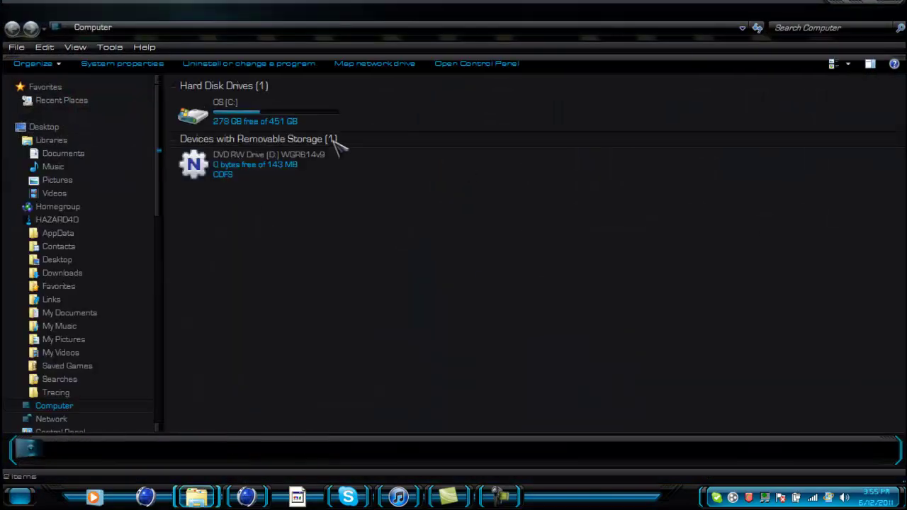
pyautogui.doubleClick(245, 117)
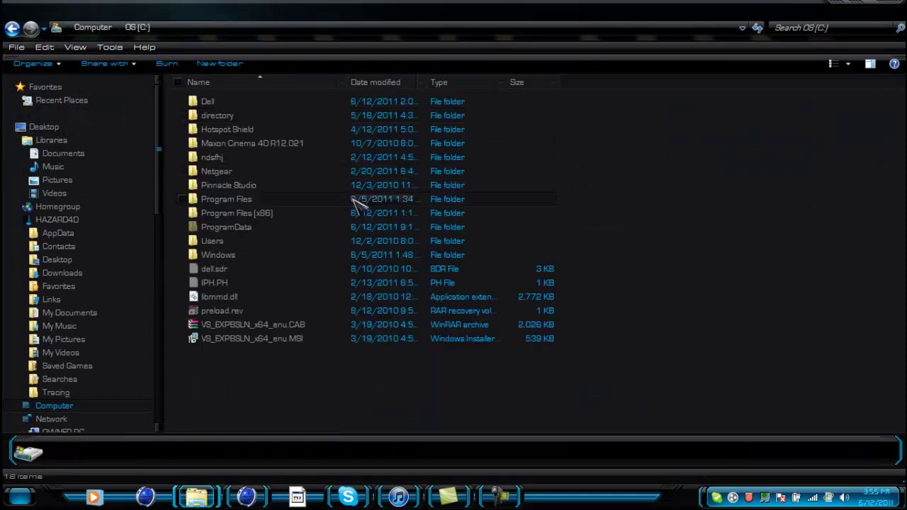
pyautogui.doubleClick(298, 146)
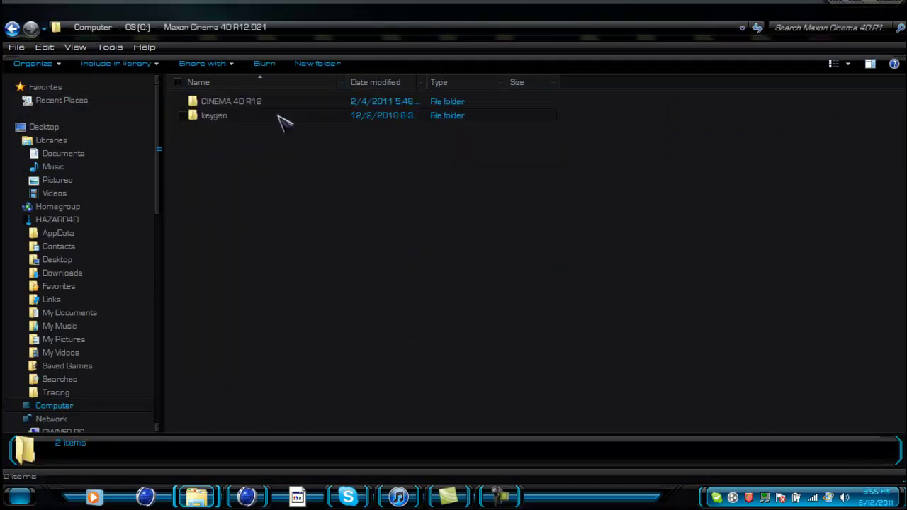
pyautogui.doubleClick(273, 104)
pyautogui.click(267, 146)
pyautogui.doubleClick(267, 146)
pyautogui.doubleClick(258, 102)
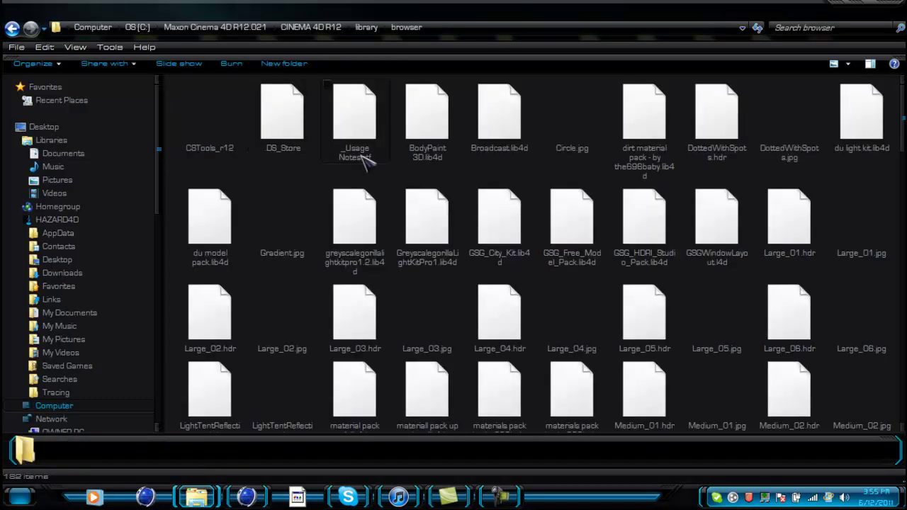
pyautogui.click(886, 7)
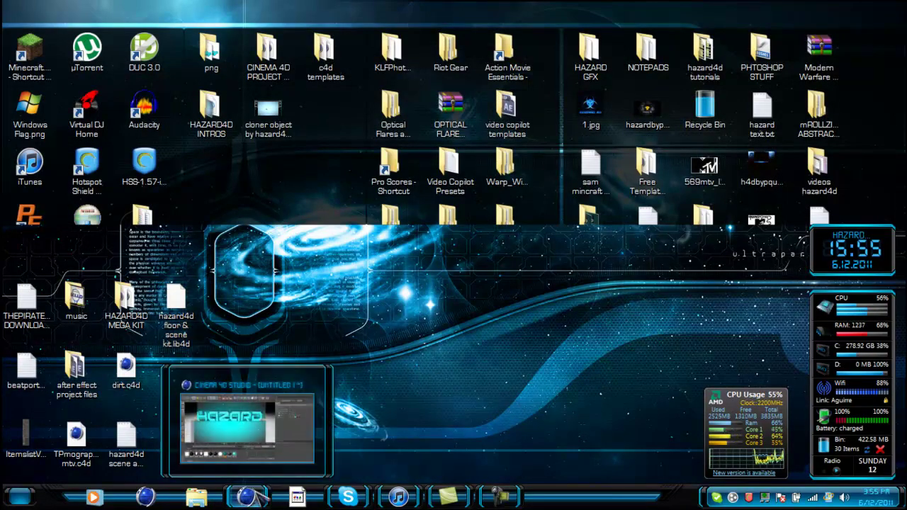
# Step: Switch to CINEMA 4D and select the HAZARD4D FLOOR & SCENE KIT library in the Content Browser
pyautogui.click(253, 493)
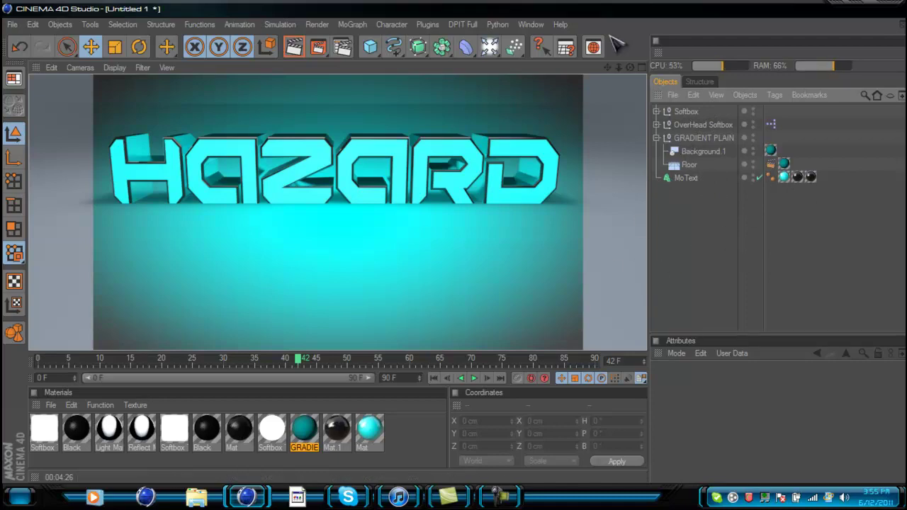
pyautogui.click(594, 48)
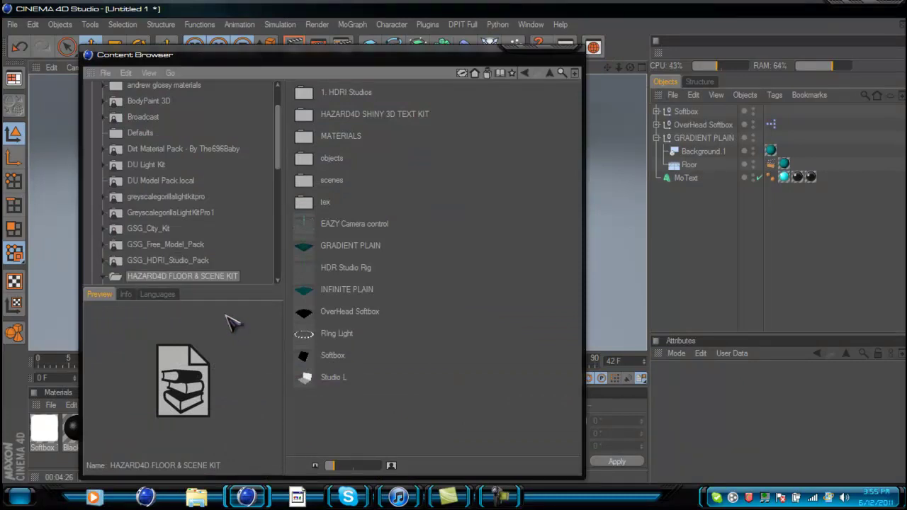
pyautogui.moveTo(278, 134); pyautogui.dragTo(281, 156)
pyautogui.click(182, 218)
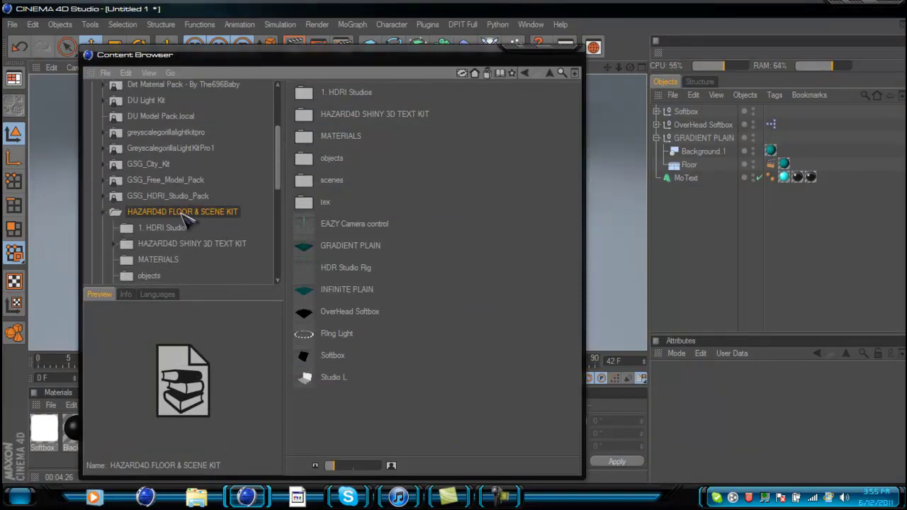
# Step: Examine the folders, EAZY Camera control preset and file information in the HAZARD4D FLOOR & SCENE KIT library
pyautogui.click(360, 119)
pyautogui.click(350, 137)
pyautogui.click(343, 163)
pyautogui.click(347, 226)
pyautogui.click(169, 214)
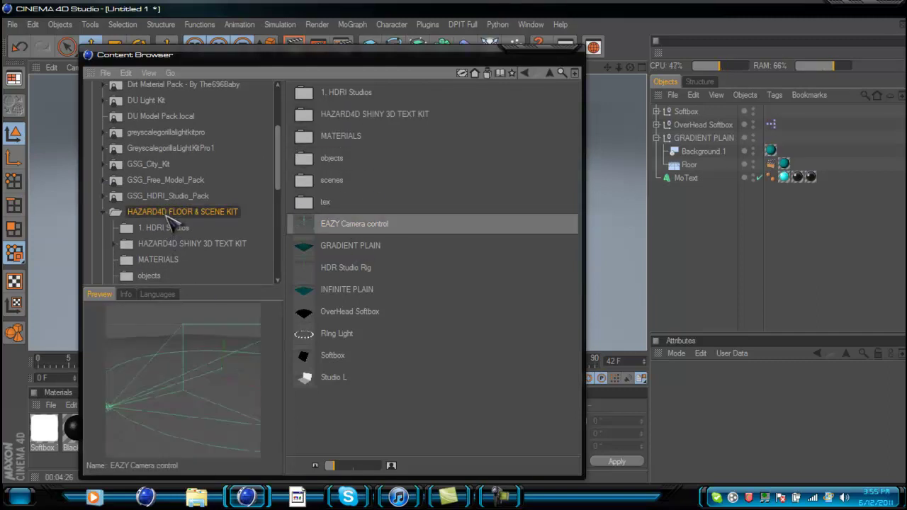
pyautogui.click(126, 294)
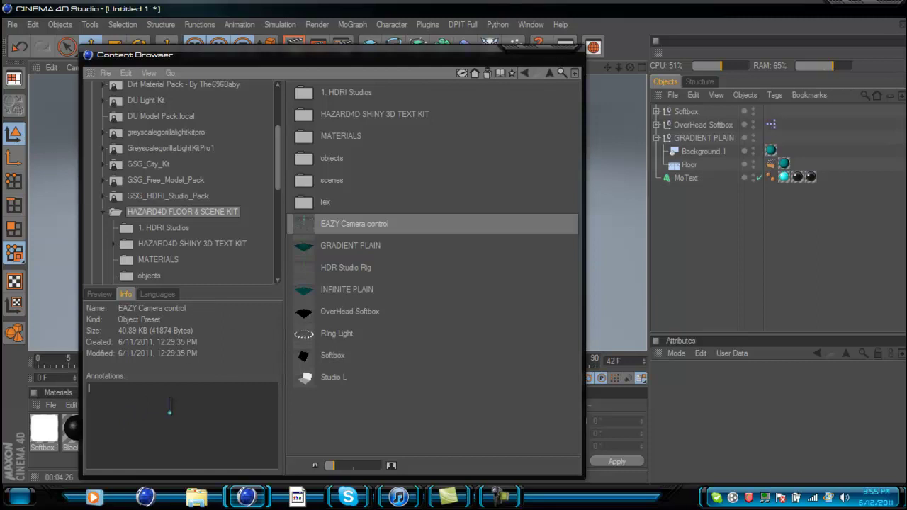
pyautogui.click(161, 295)
pyautogui.click(103, 294)
pyautogui.click(169, 215)
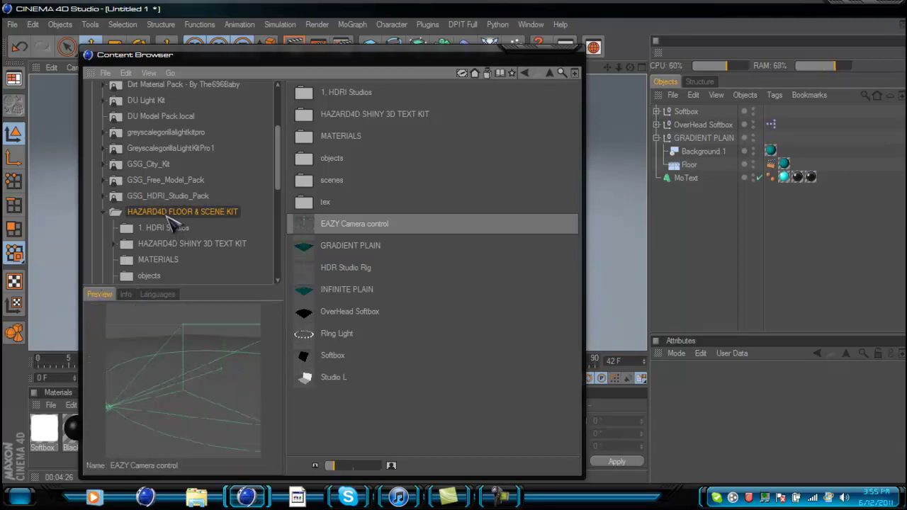
# Step: Create a new preset library named HAZARD4D MATERIAL PACK V1
pyautogui.click(106, 77)
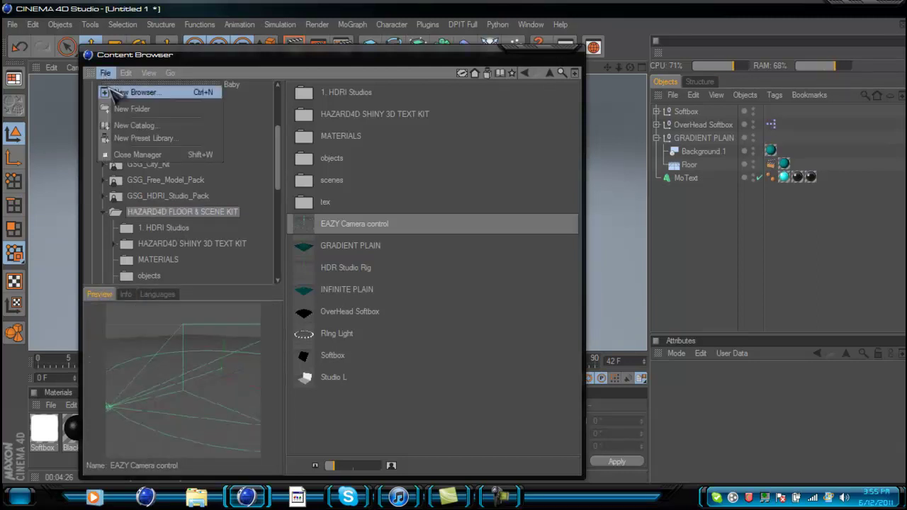
pyautogui.click(183, 142)
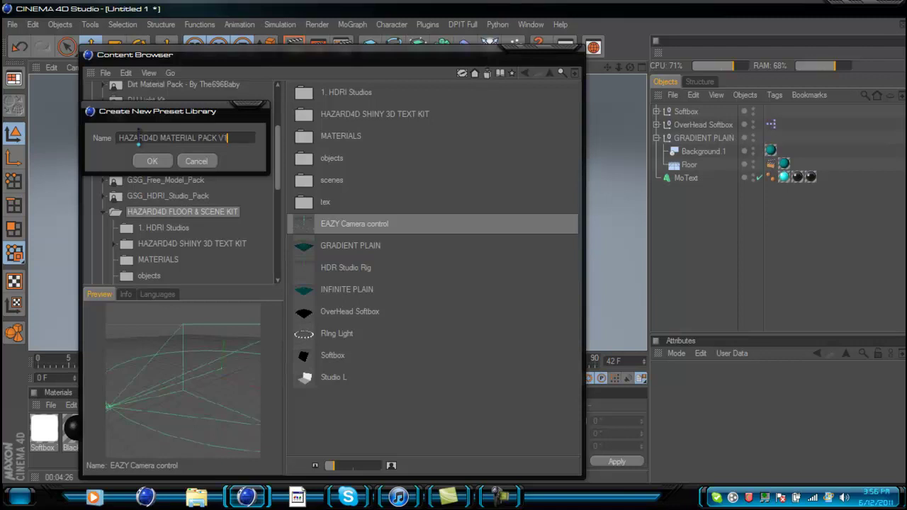
pyautogui.click(151, 161)
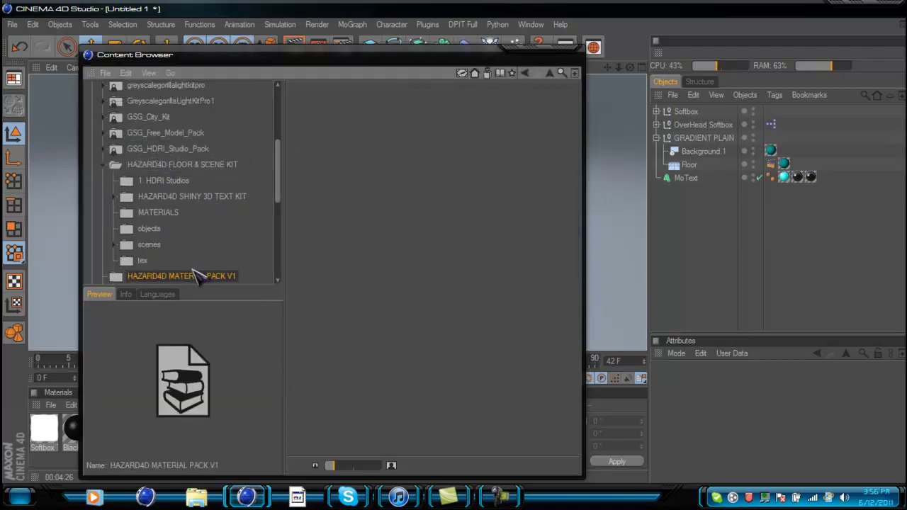
# Step: Add a folder named GLOSSY MATERIALS inside the HAZARD4D MATERIAL PACK V1 library
pyautogui.moveTo(279, 178); pyautogui.dragTo(280, 199)
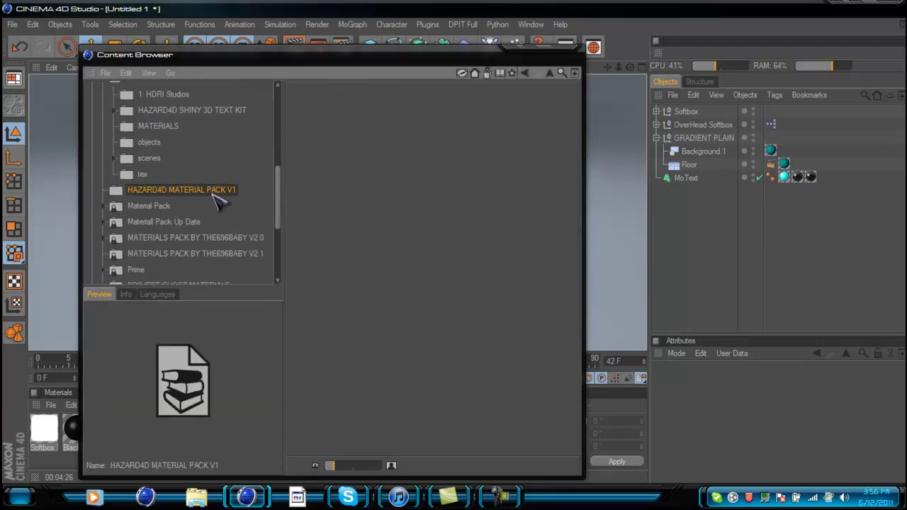
pyautogui.moveTo(354, 135); pyautogui.dragTo(434, 306)
pyautogui.moveTo(310, 135); pyautogui.dragTo(455, 306)
pyautogui.moveTo(486, 319)
pyautogui.mouseDown()
pyautogui.moveTo(303, 89)
pyautogui.moveTo(419, 198)
pyautogui.moveTo(475, 237)
pyautogui.moveTo(486, 323)
pyautogui.moveTo(535, 376)
pyautogui.moveTo(314, 101)
pyautogui.moveTo(429, 207)
pyautogui.mouseUp()
pyautogui.rightClick(383, 141)
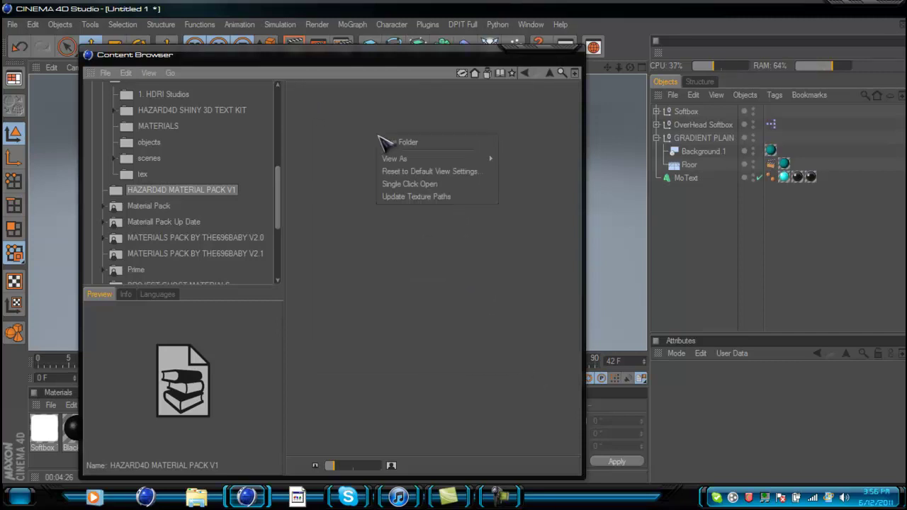
pyautogui.rightClick(346, 113)
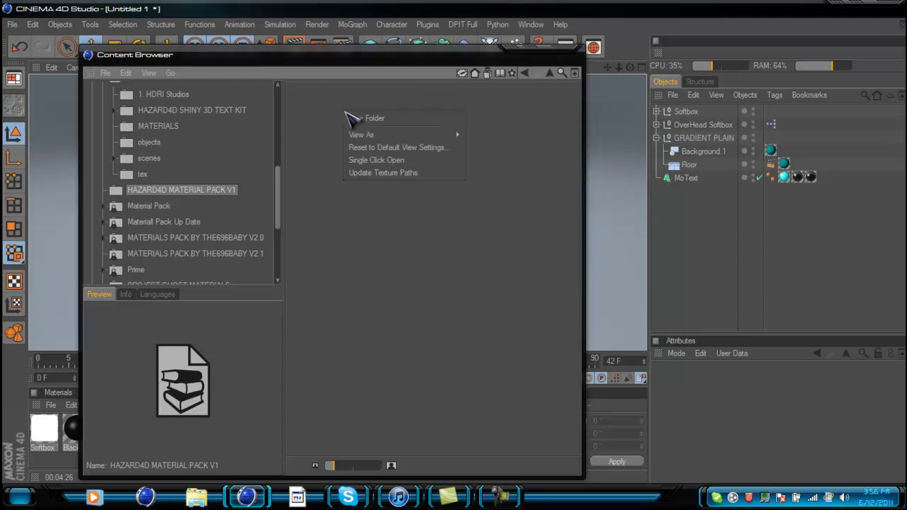
pyautogui.click(372, 118)
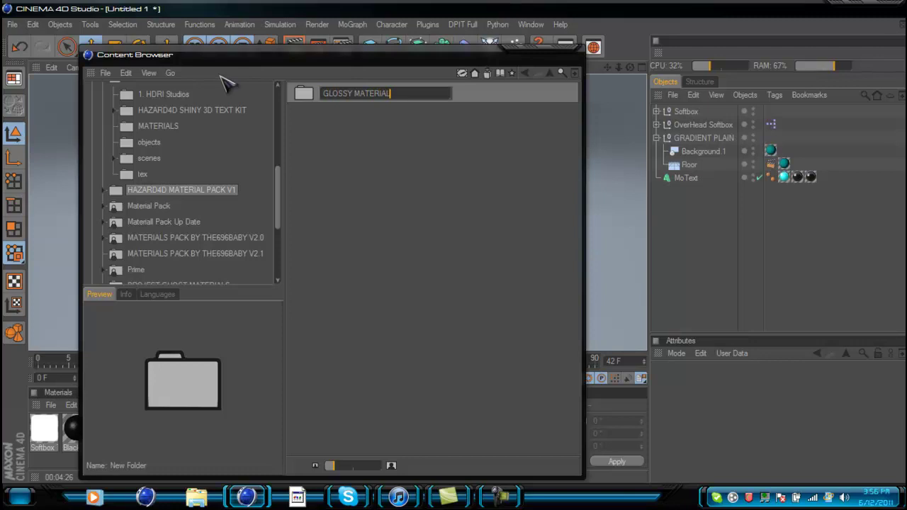
pyautogui.press('Return')
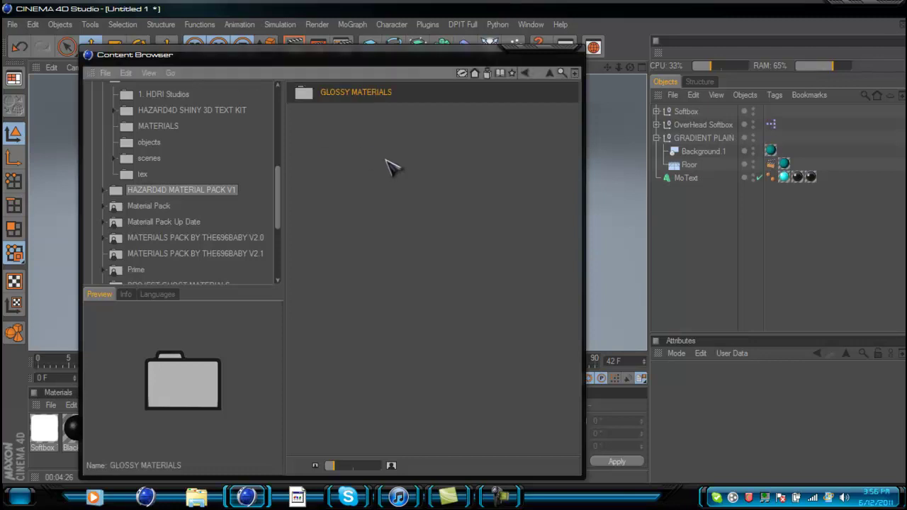
# Step: Store the scene's two Black materials in the GLOSSY MATERIALS folder and reopen the folder from its library
pyautogui.doubleClick(350, 104)
pyautogui.moveTo(300, 66); pyautogui.dragTo(448, 84)
pyautogui.moveTo(80, 434); pyautogui.dragTo(584, 242)
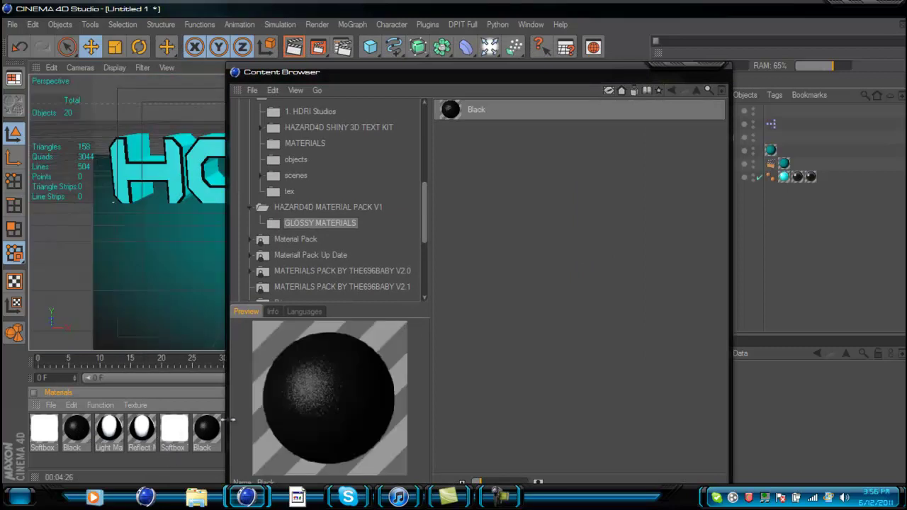
pyautogui.moveTo(206, 429); pyautogui.dragTo(605, 208)
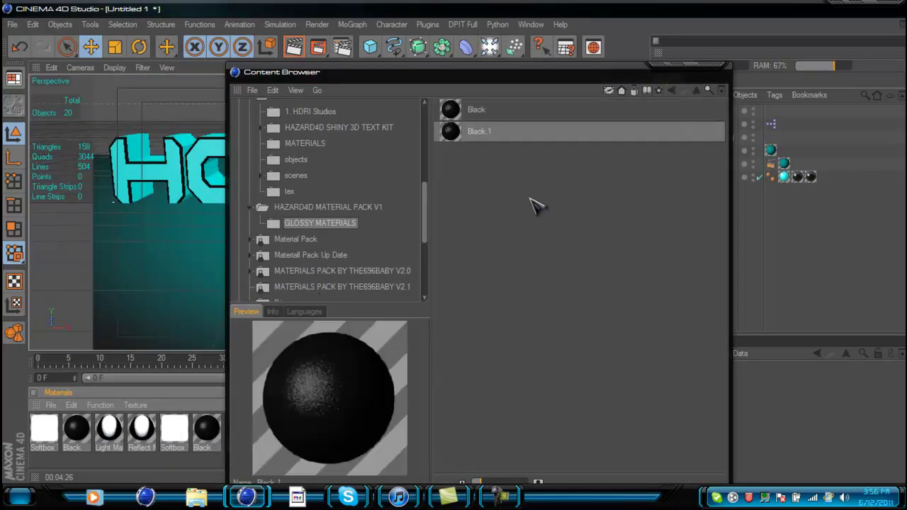
pyautogui.click(326, 209)
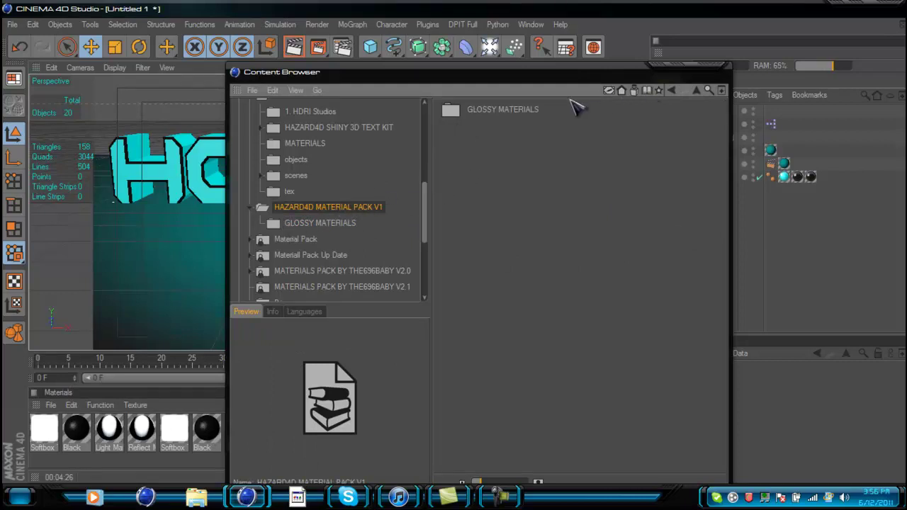
pyautogui.doubleClick(509, 112)
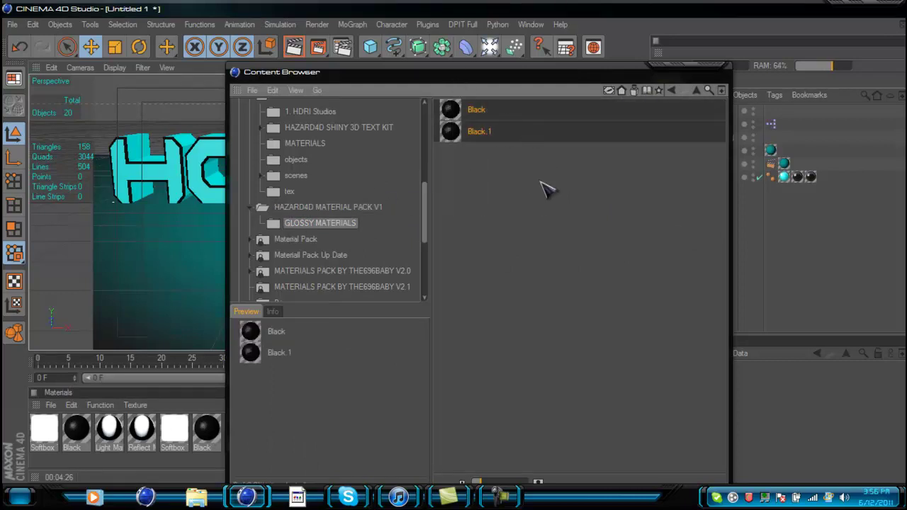
# Step: Store the MoText and OverHead Softbox objects from the scene in the GLOSSY MATERIALS folder
pyautogui.moveTo(489, 76); pyautogui.dragTo(333, 86)
pyautogui.moveTo(704, 178); pyautogui.dragTo(454, 199)
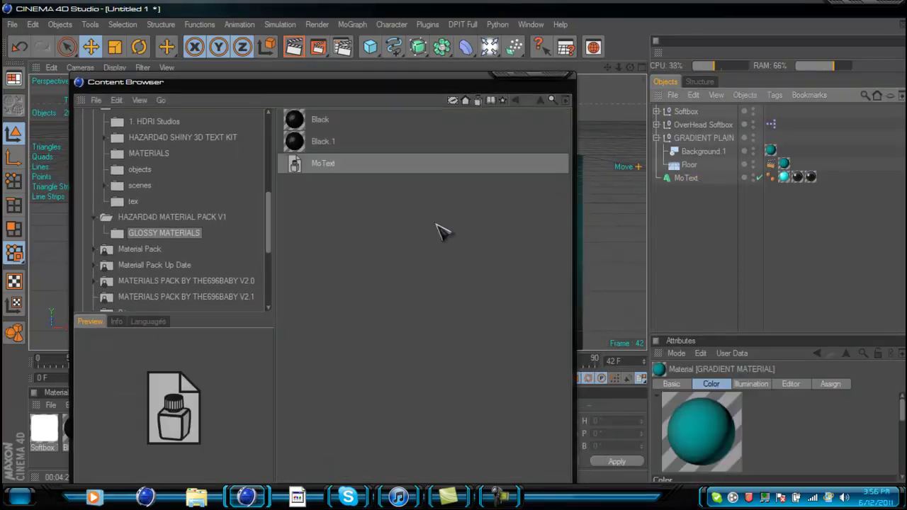
pyautogui.moveTo(434, 270); pyautogui.dragTo(434, 271)
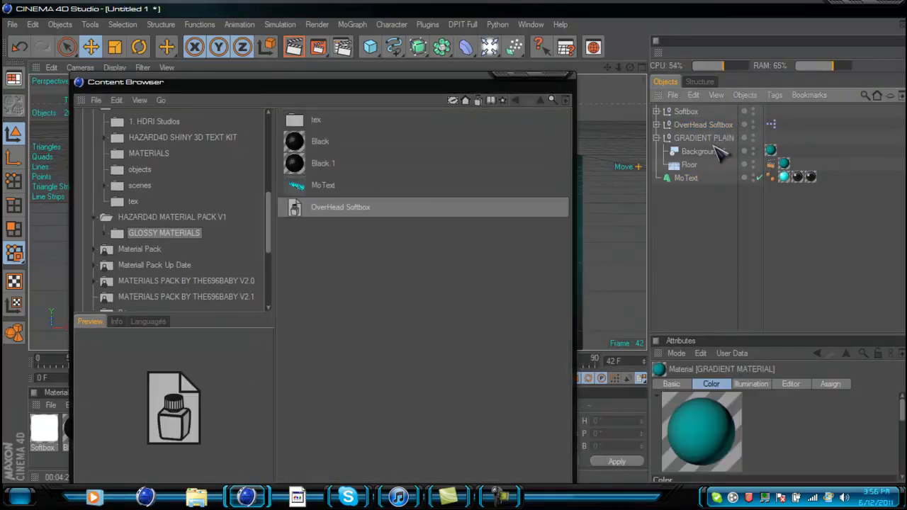
pyautogui.moveTo(464, 241); pyautogui.dragTo(312, 136)
pyautogui.click(424, 286)
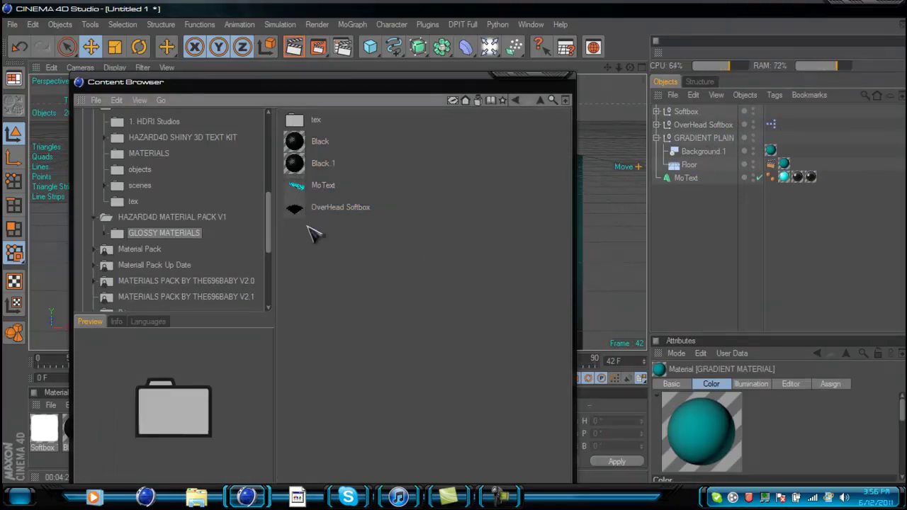
# Step: Preview the OverHead Softbox, MoText and both Black presets in the GLOSSY MATERIALS folder
pyautogui.click(333, 212)
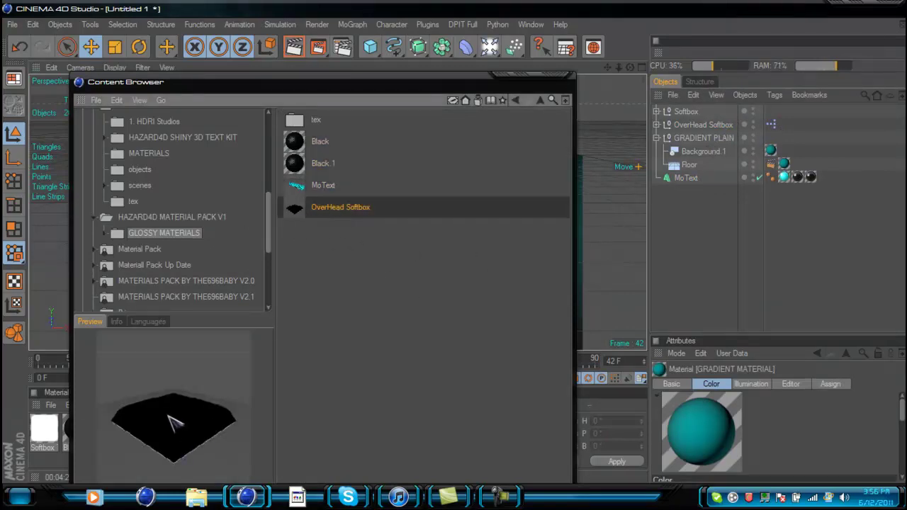
pyautogui.click(298, 185)
pyautogui.click(294, 163)
pyautogui.click(294, 142)
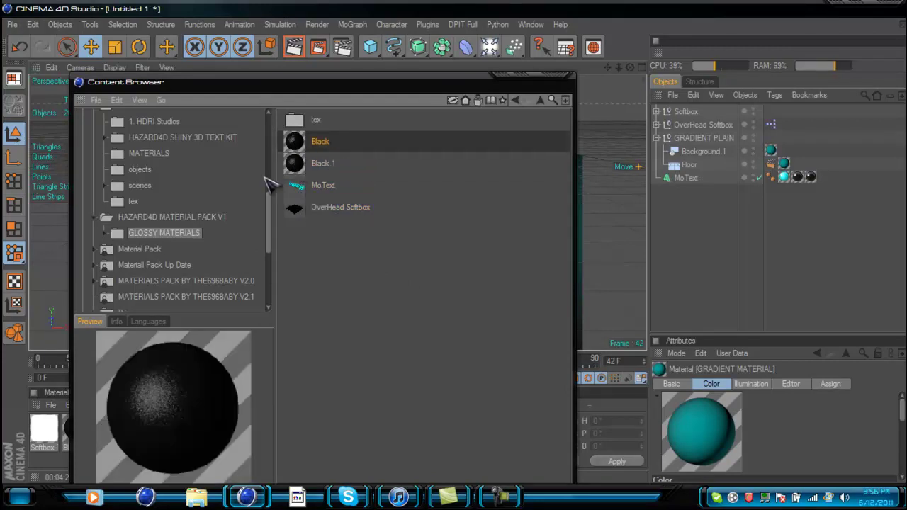
# Step: Delete the HAZARD4D MATERIAL PACK V1 library from the presets
pyautogui.moveTo(270, 207)
pyautogui.mouseDown()
pyautogui.moveTo(275, 233)
pyautogui.moveTo(272, 207)
pyautogui.mouseUp()
pyautogui.rightClick(162, 215)
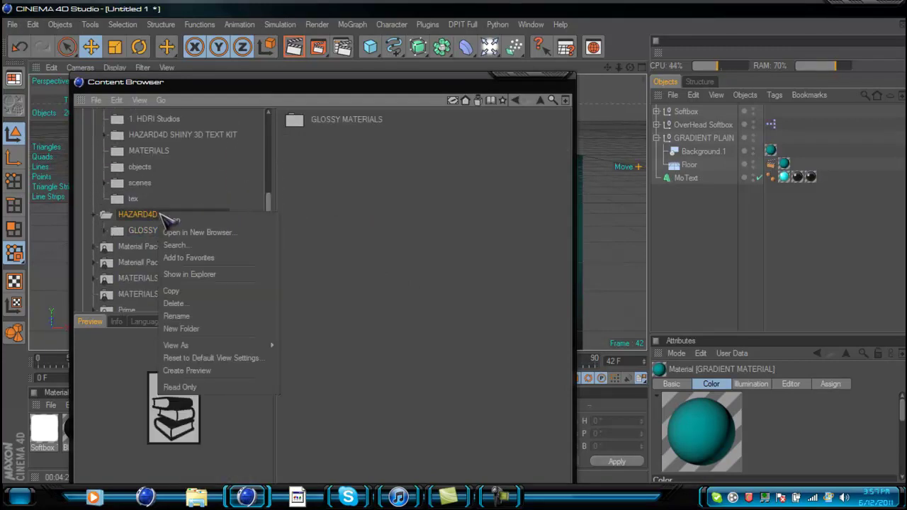
pyautogui.click(175, 303)
pyautogui.click(455, 299)
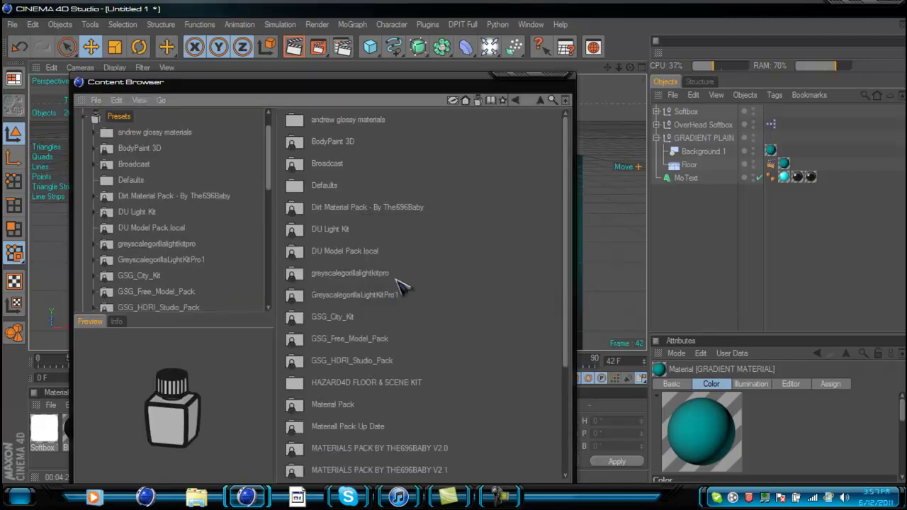
pyautogui.scroll(-1, 270, 185)
pyautogui.scroll(-3, 273, 190)
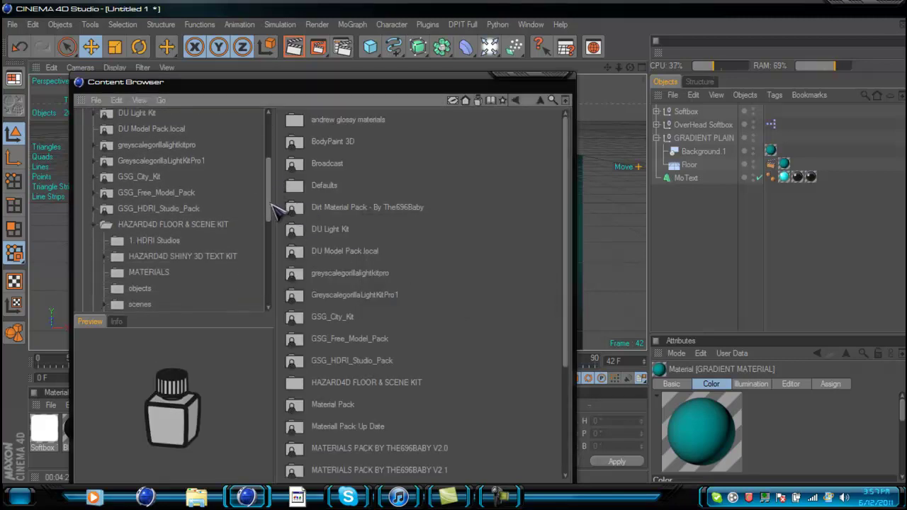
# Step: Load the displacer preset from the scenes folder of the HAZARD4D FLOOR & SCENE KIT library into the scene
pyautogui.click(206, 226)
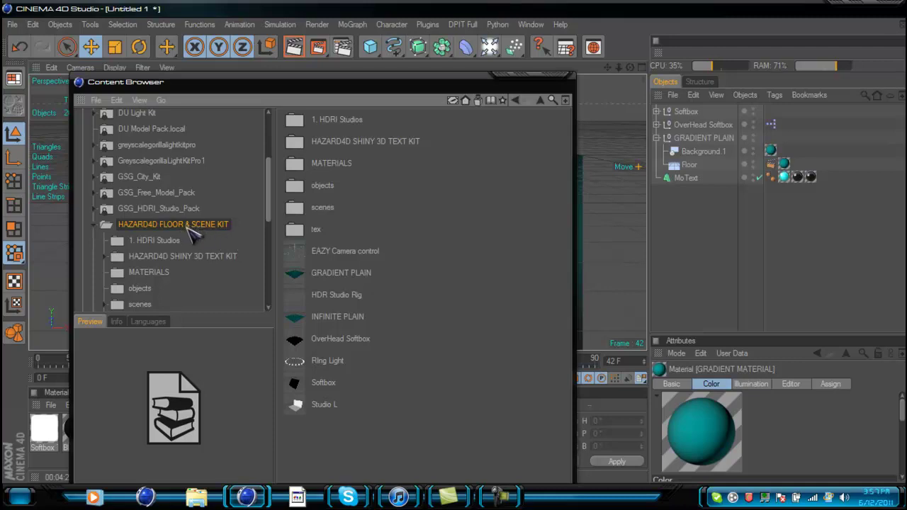
pyautogui.click(337, 406)
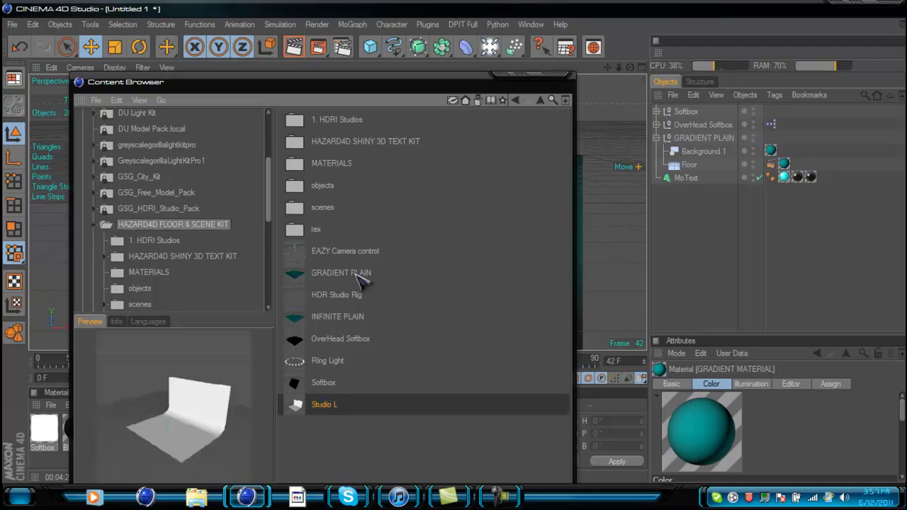
pyautogui.doubleClick(322, 208)
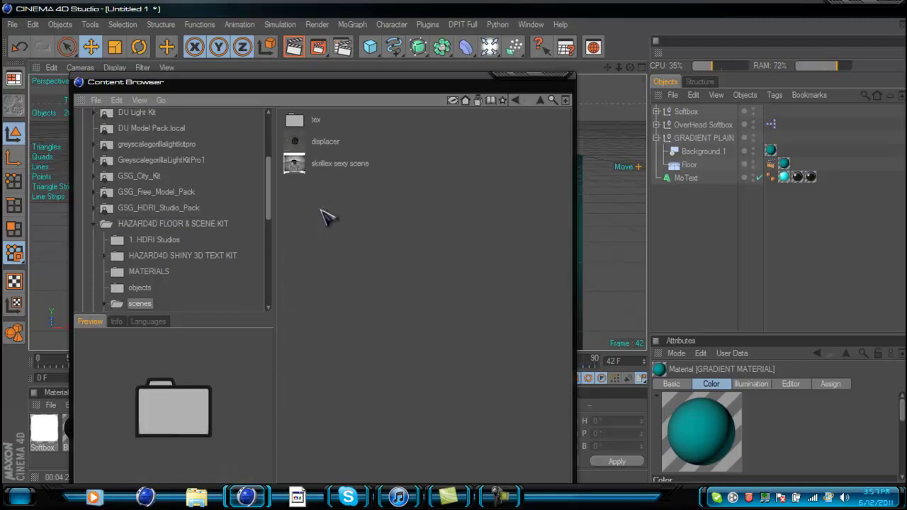
pyautogui.doubleClick(328, 144)
pyautogui.click(563, 78)
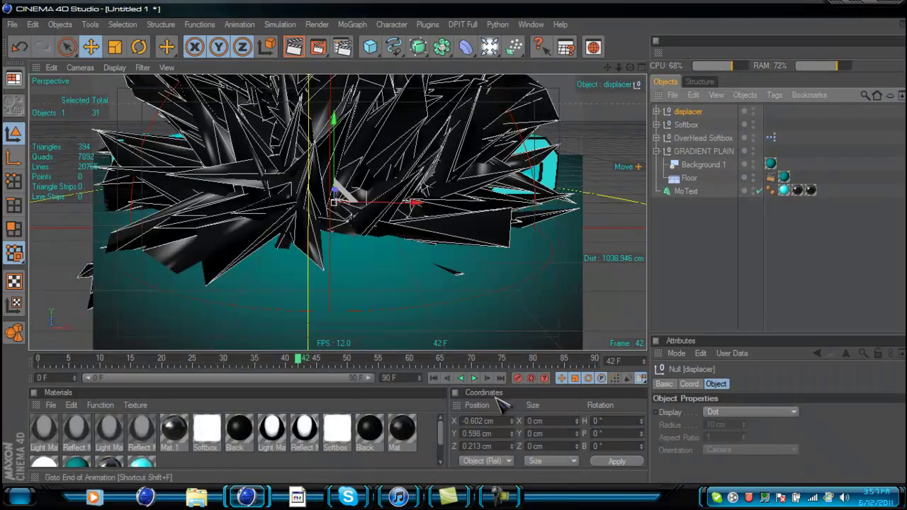
# Step: Play the displacer animation from the first frame and stop it after a short stretch
pyautogui.click(434, 378)
pyautogui.click(474, 378)
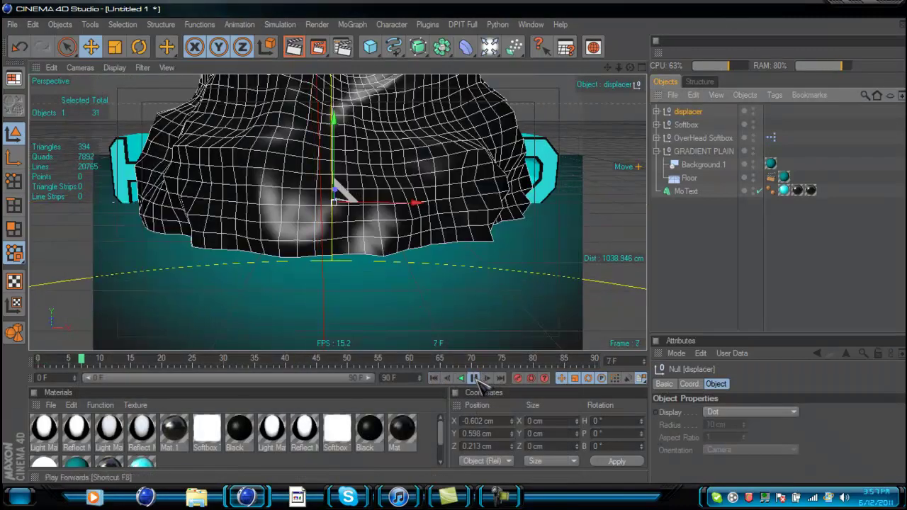
pyautogui.click(474, 378)
# Step: Delete GRADIENT PLAIN with its Background.1 and Floor children plus MoText, and replay the displacer animation from the start
pyautogui.moveTo(737, 252); pyautogui.dragTo(684, 151)
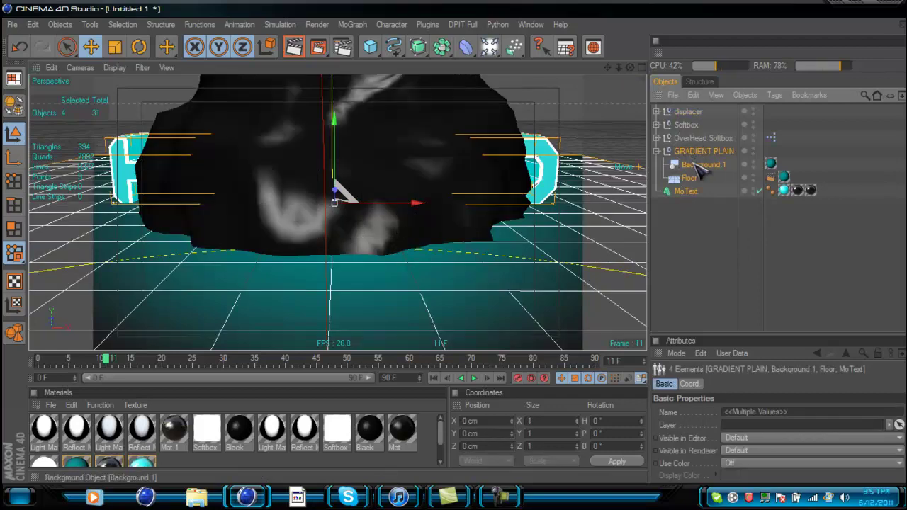
pyautogui.press('Delete')
pyautogui.click(435, 378)
pyautogui.click(480, 377)
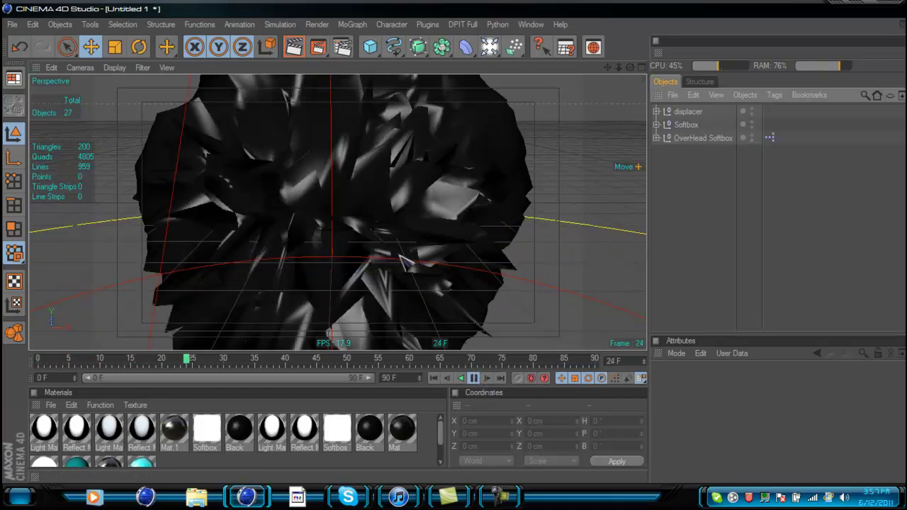
pyautogui.click(473, 378)
# Step: Examine the displacer object from several angles and with a brief test render of the perspective view
pyautogui.moveTo(629, 67); pyautogui.dragTo(413, 268)
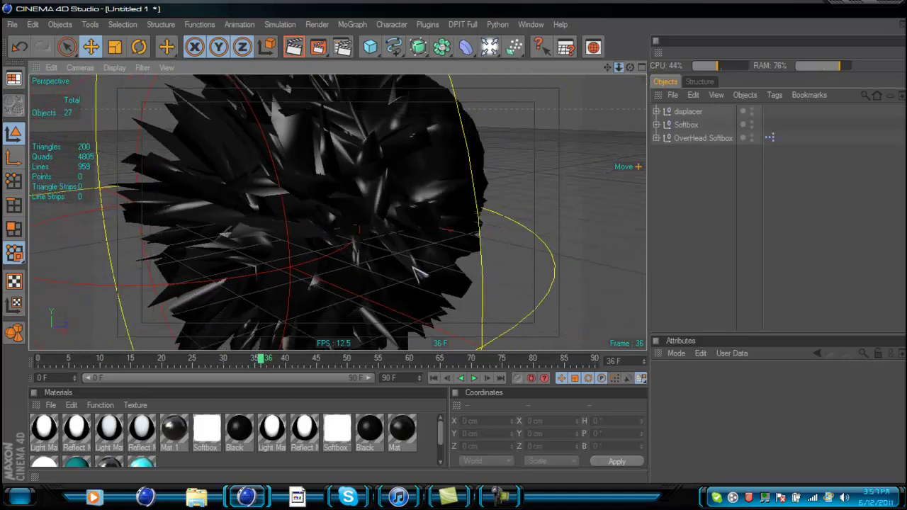
pyautogui.moveTo(630, 67); pyautogui.dragTo(416, 71)
pyautogui.click(301, 49)
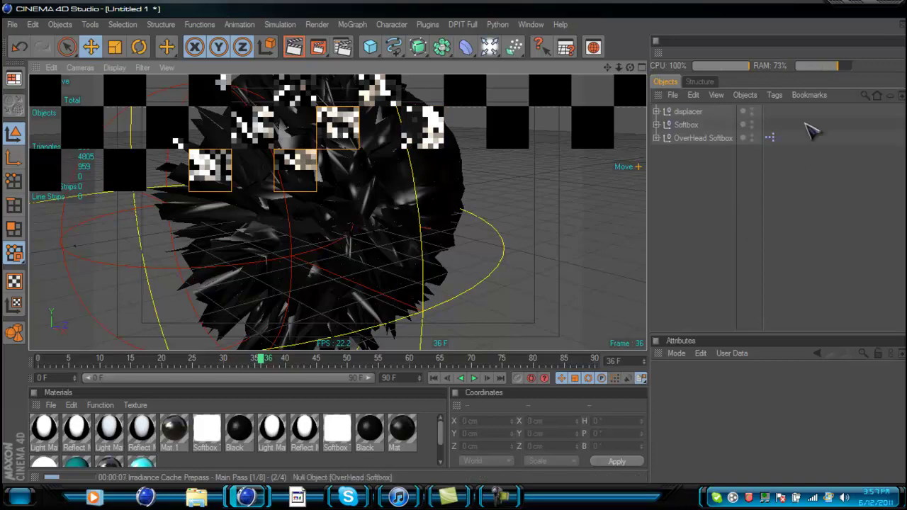
pyautogui.press('Escape')
pyautogui.moveTo(631, 68); pyautogui.dragTo(481, 197)
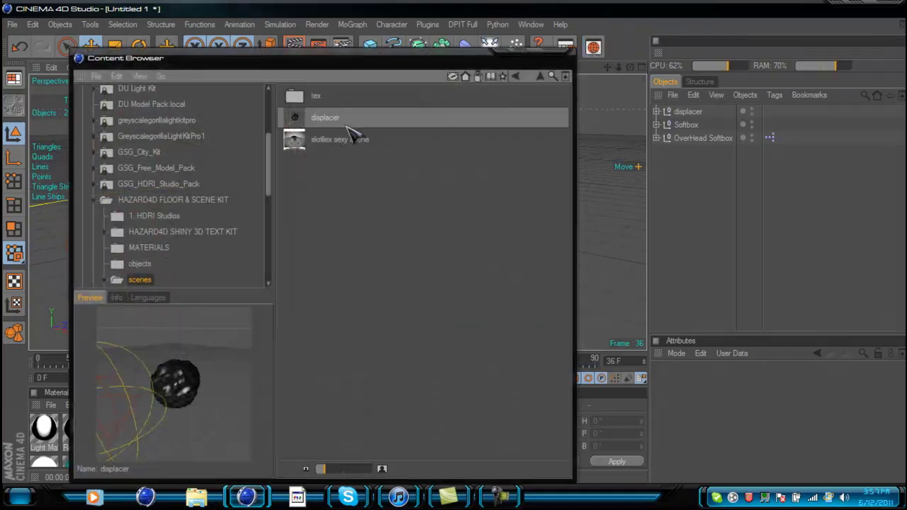
# Step: Collapse the HAZARD4D FLOOR & SCENE KIT library in the Content Browser and show its file in Explorer
pyautogui.click(166, 200)
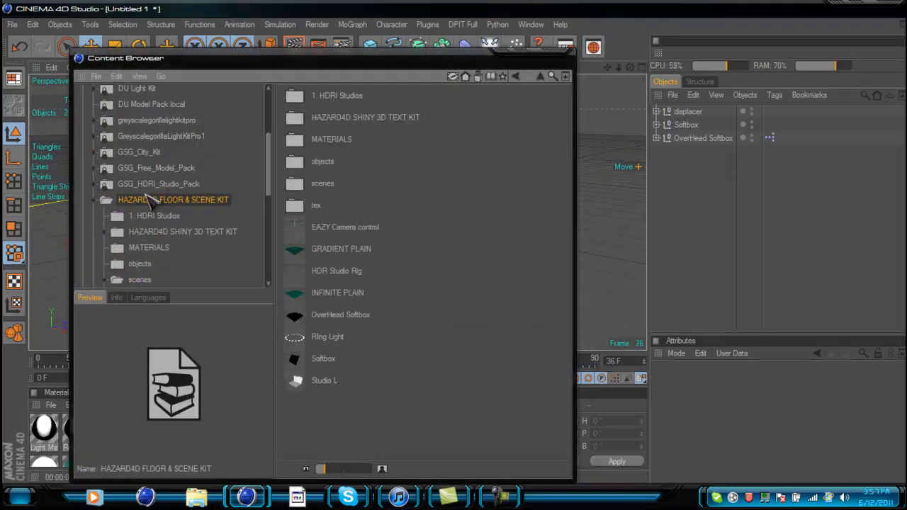
pyautogui.click(95, 200)
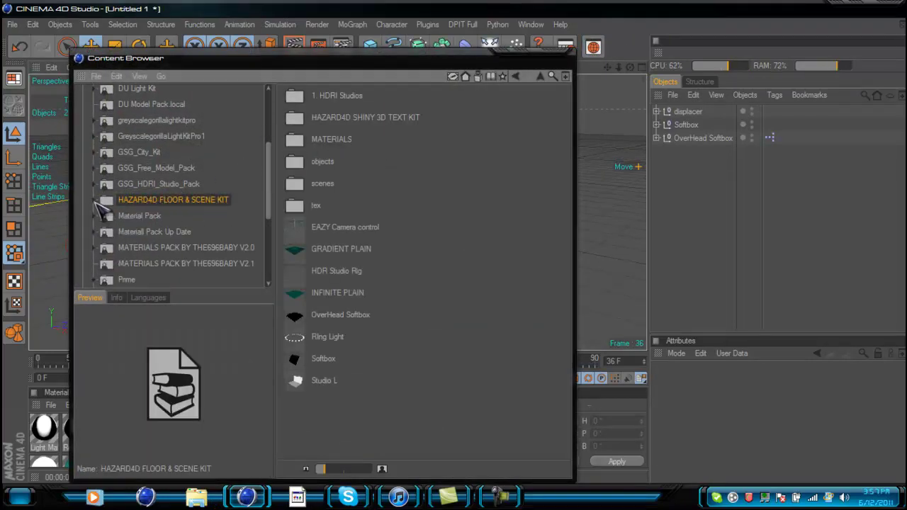
pyautogui.rightClick(193, 204)
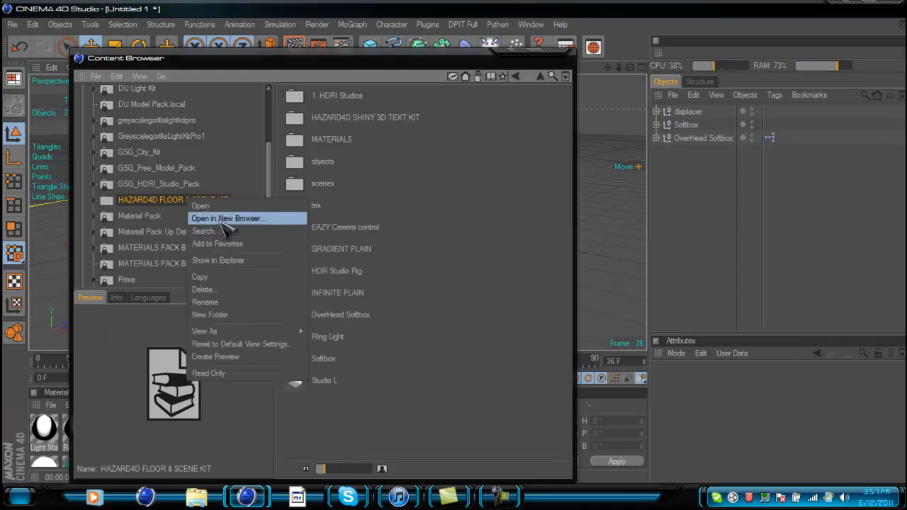
pyautogui.click(154, 202)
pyautogui.doubleClick(153, 202)
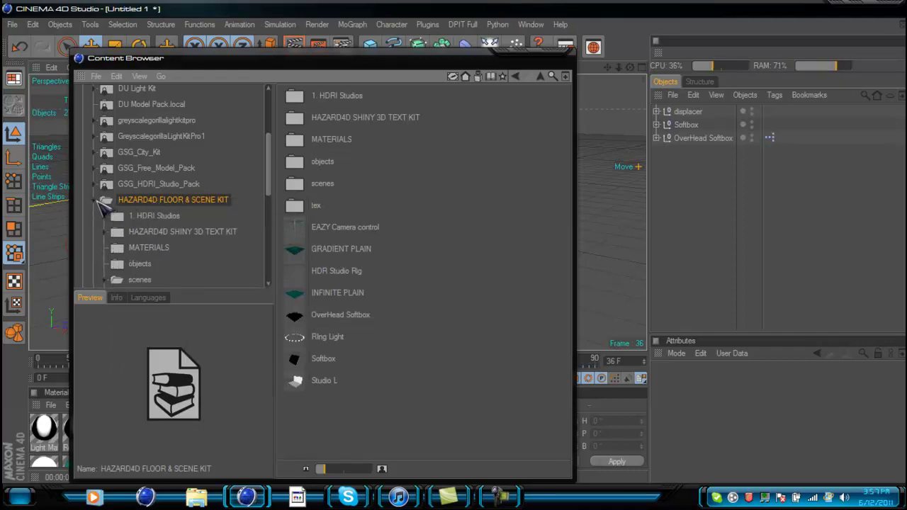
pyautogui.click(99, 200)
pyautogui.rightClick(146, 203)
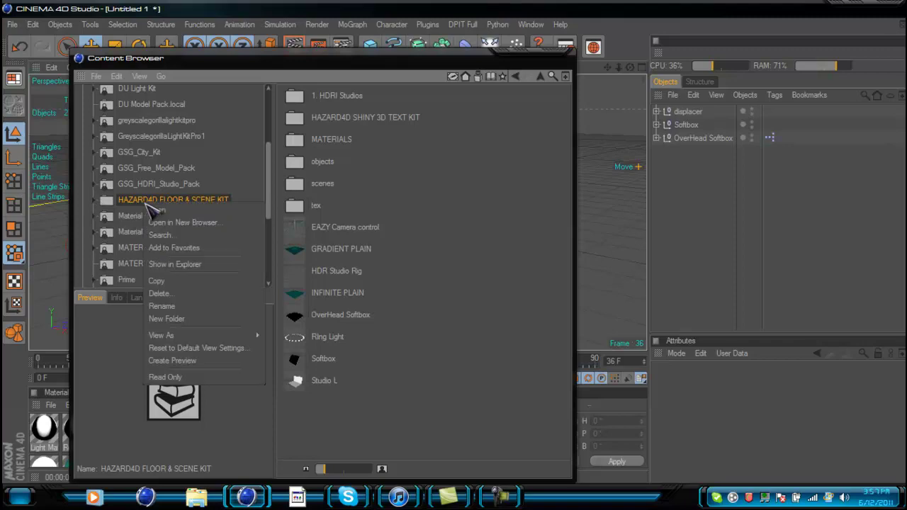
pyautogui.click(199, 267)
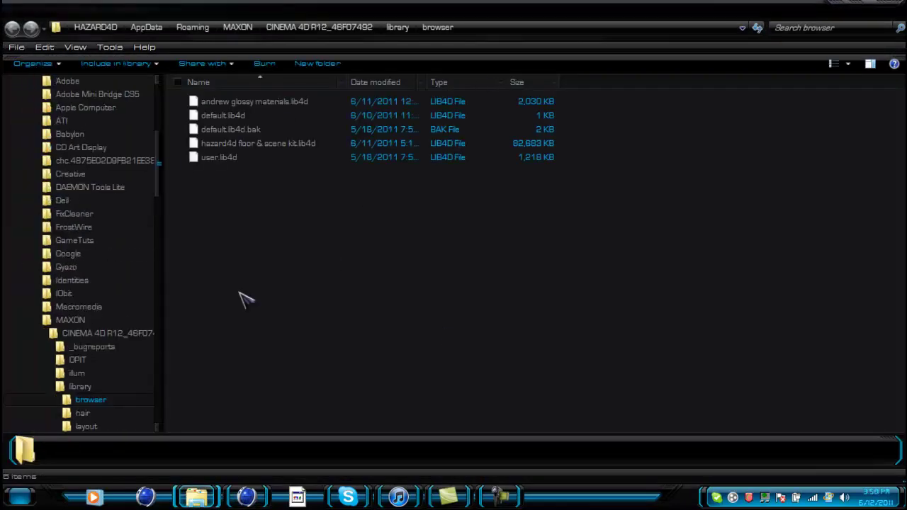
# Step: Copy the hazard4d floor & scene kit.lib4d file and close the library's browser folder
pyautogui.click(257, 144)
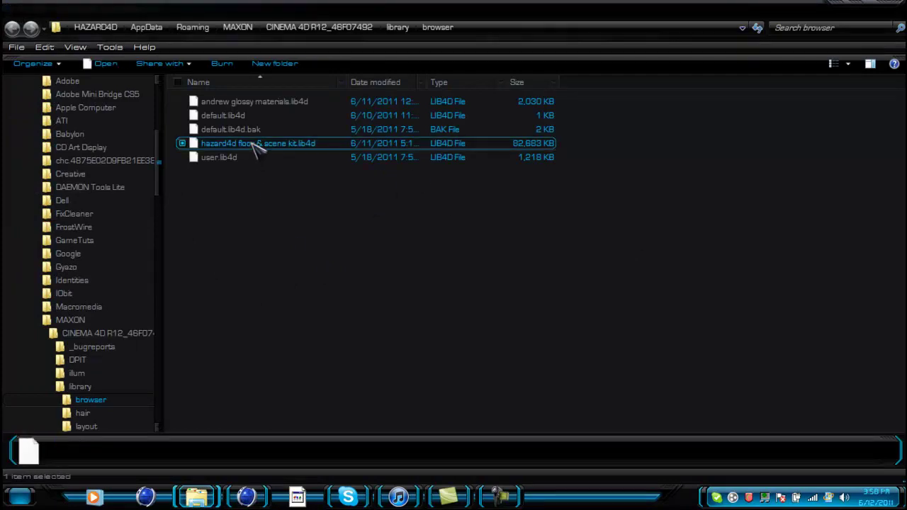
pyautogui.click(300, 187)
pyautogui.click(266, 141)
pyautogui.rightClick(266, 142)
pyautogui.click(300, 353)
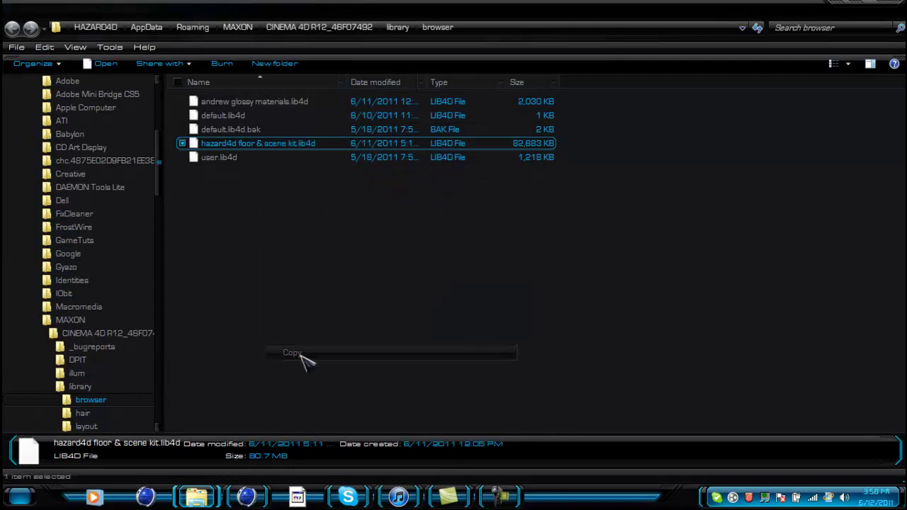
pyautogui.click(892, 5)
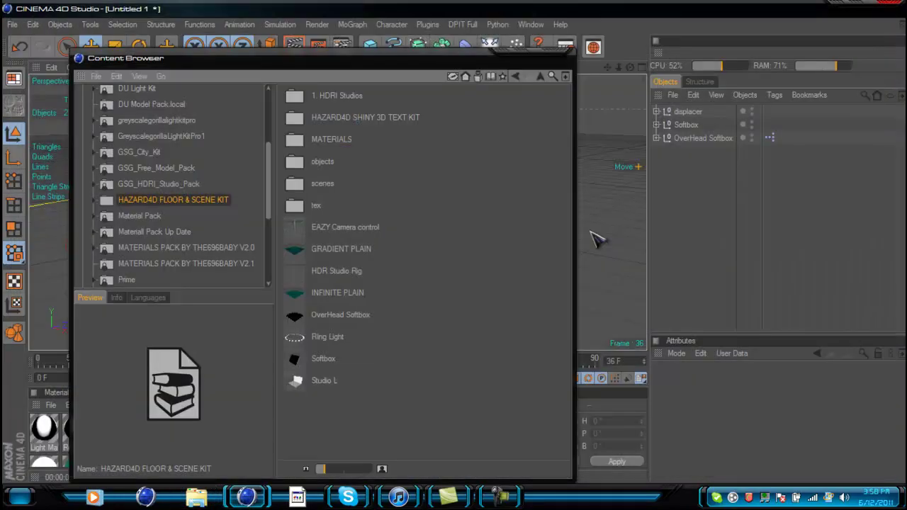
# Step: Try to paste the copied library file onto the desktop
pyautogui.click(564, 50)
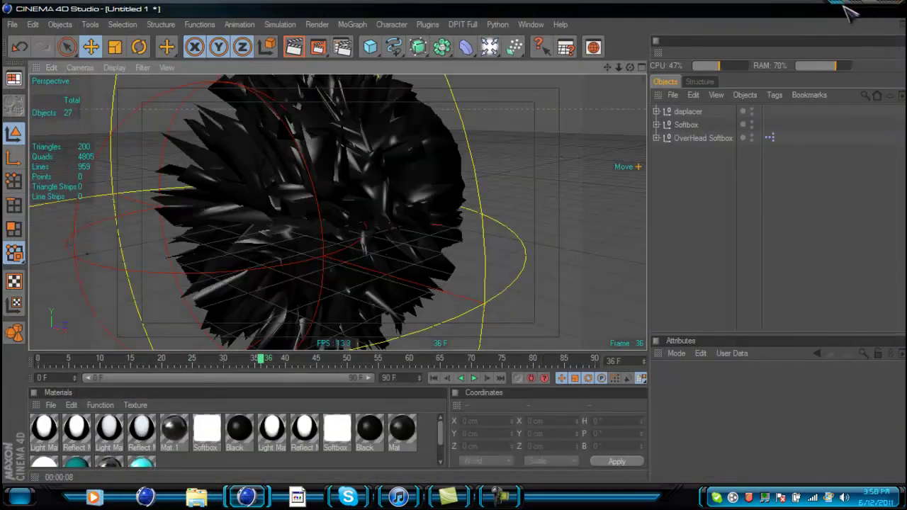
pyautogui.click(841, 9)
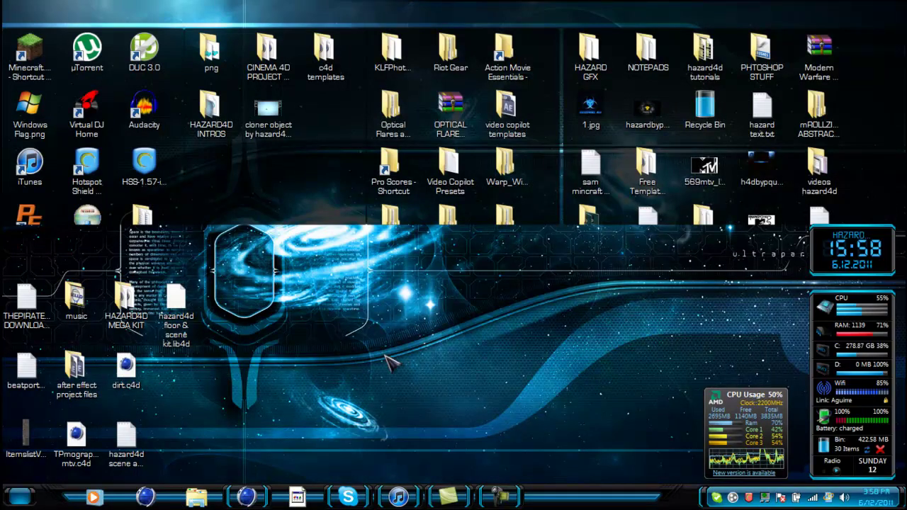
pyautogui.hotkey('ctrl', 'v')
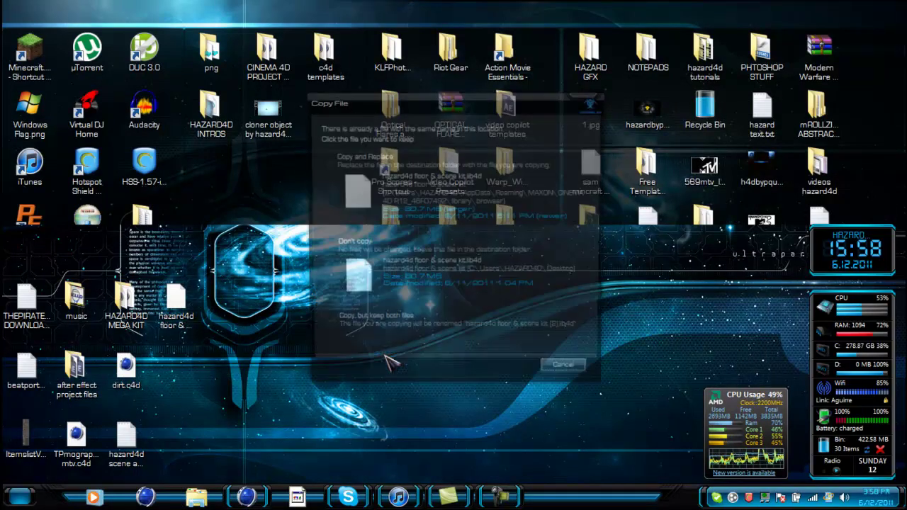
pyautogui.click(565, 372)
# Step: Select the hazard4d floor & scene kit.lib4d file on the desktop
pyautogui.rightClick(367, 397)
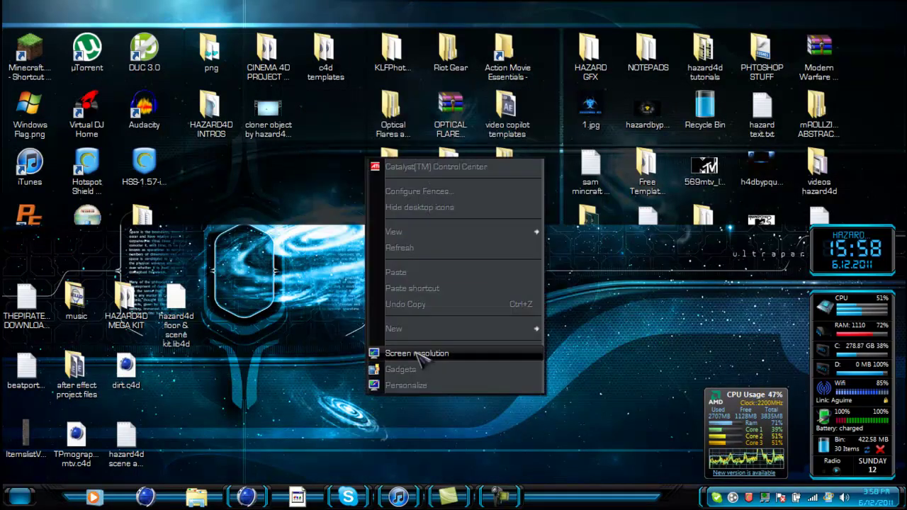
pyautogui.click(266, 399)
pyautogui.moveTo(180, 307); pyautogui.dragTo(237, 336)
pyautogui.moveTo(276, 378); pyautogui.dragTo(168, 291)
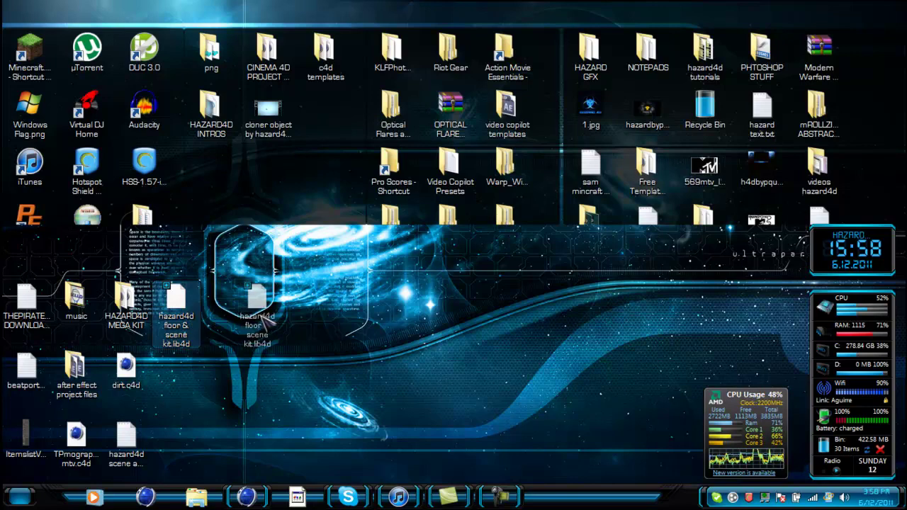
pyautogui.moveTo(343, 405); pyautogui.dragTo(152, 280)
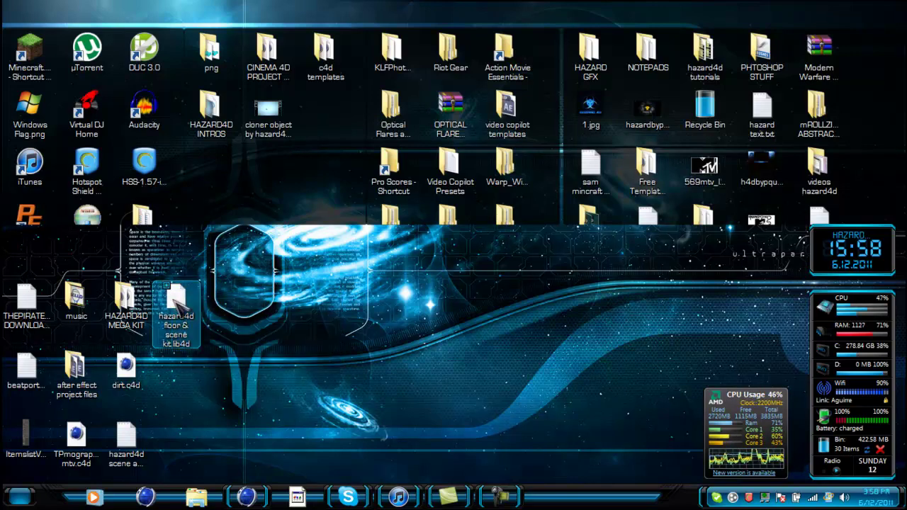